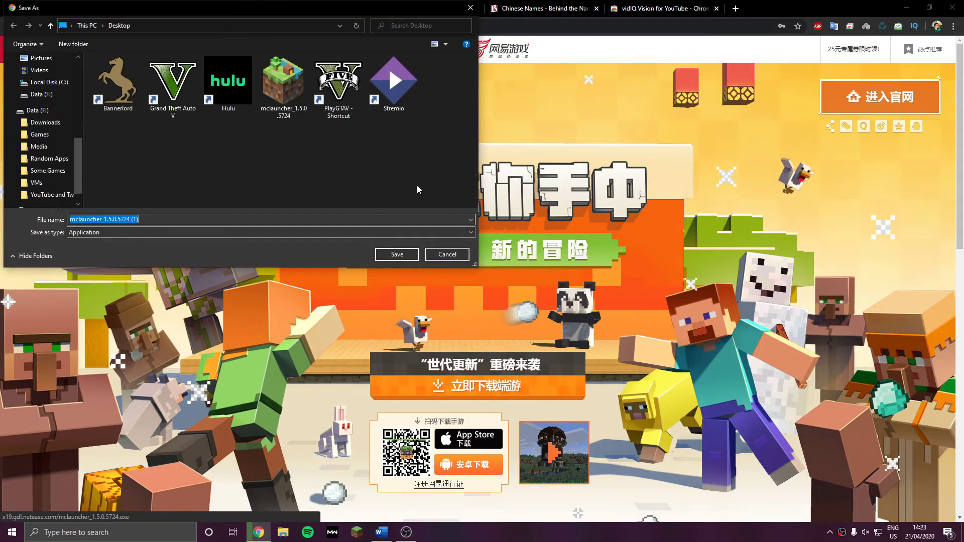
# Cancel the duplicate save of mclauncher_1.5.0.5724 and minimize Chrome to reveal the desktop
pyautogui.click(470, 7)
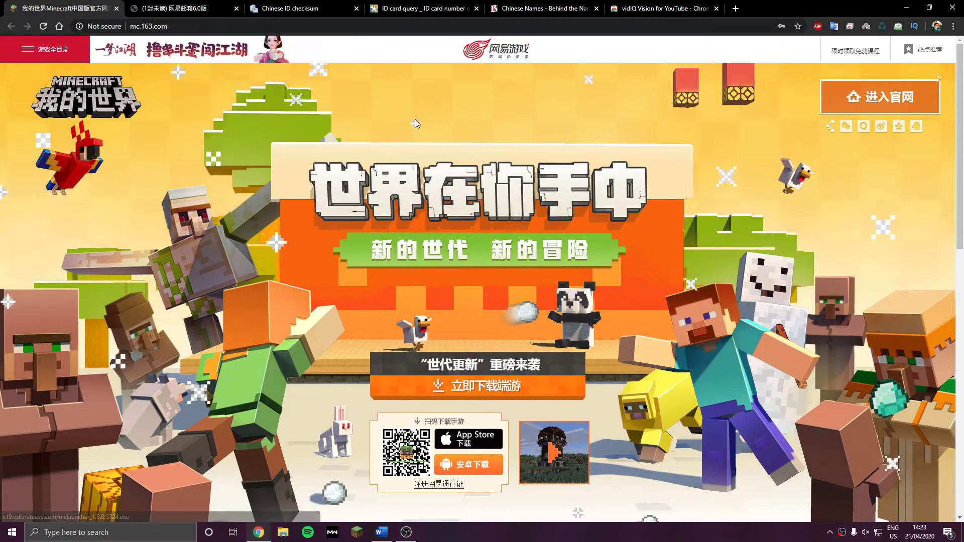
pyautogui.click(904, 6)
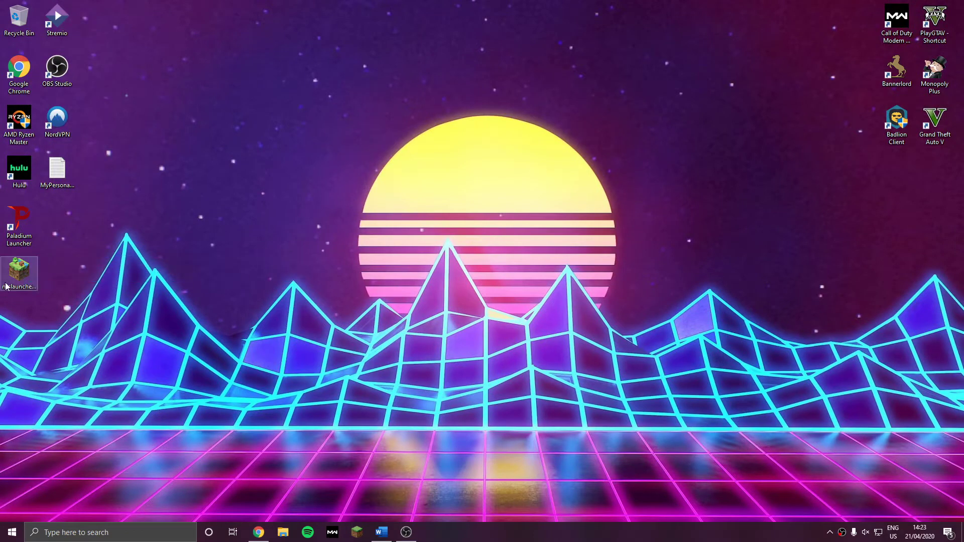
# Select the mclauncher installer on the desktop and run it
pyautogui.moveTo(6, 286); pyautogui.dragTo(221, 287)
pyautogui.doubleClick(213, 277)
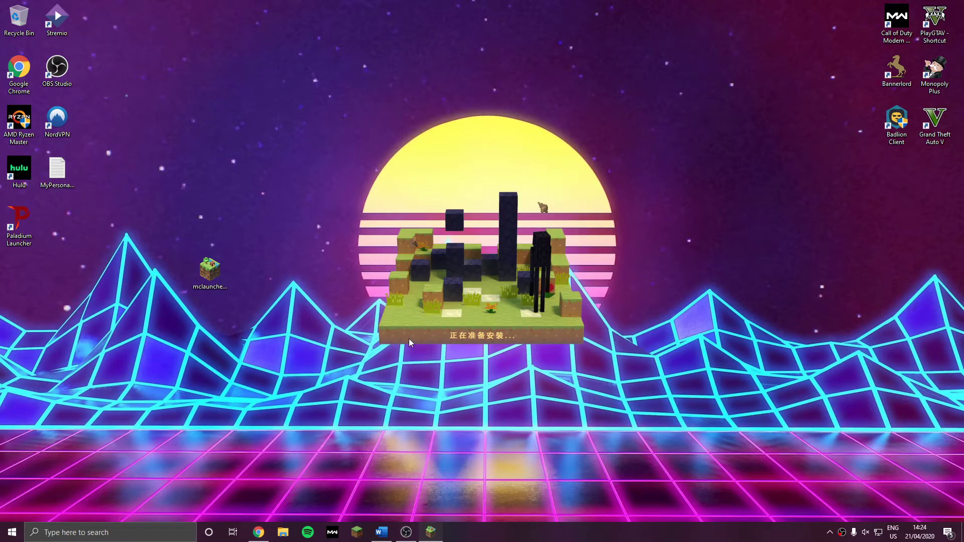
pyautogui.hotkey('alt', 'Tab')
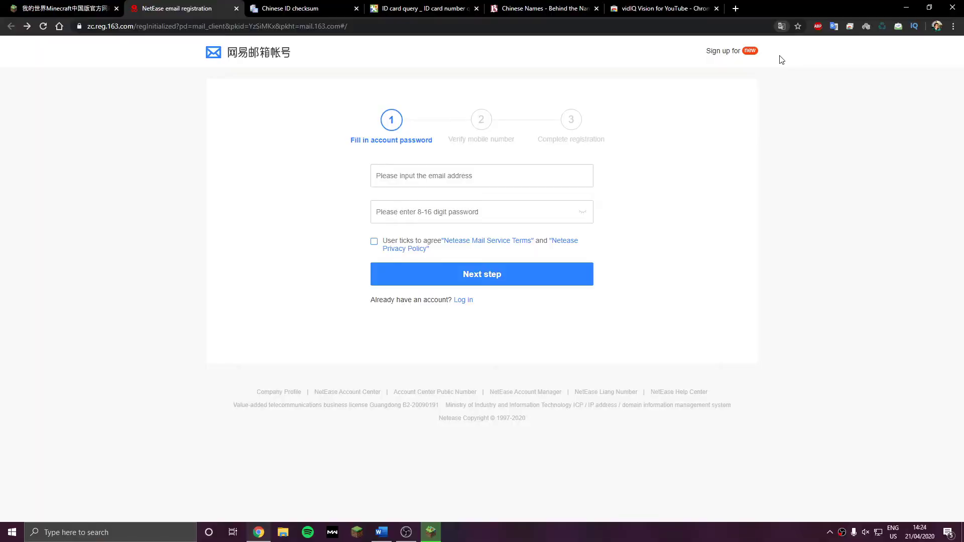
pyautogui.click(560, 178)
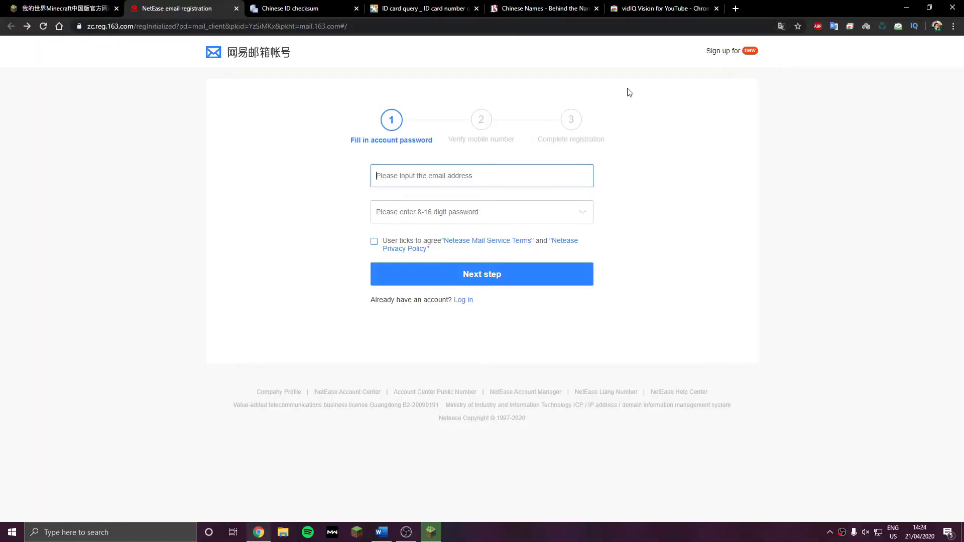
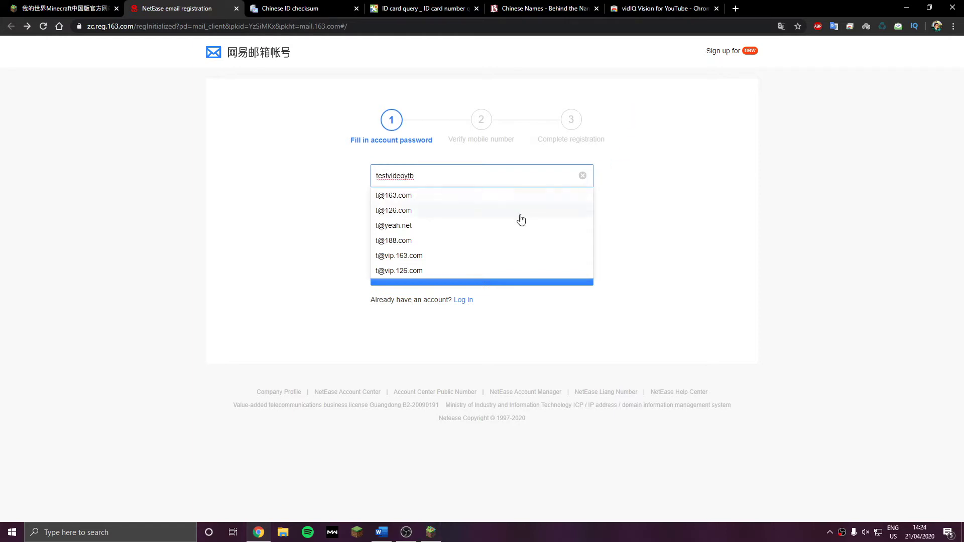
pyautogui.click(315, 167)
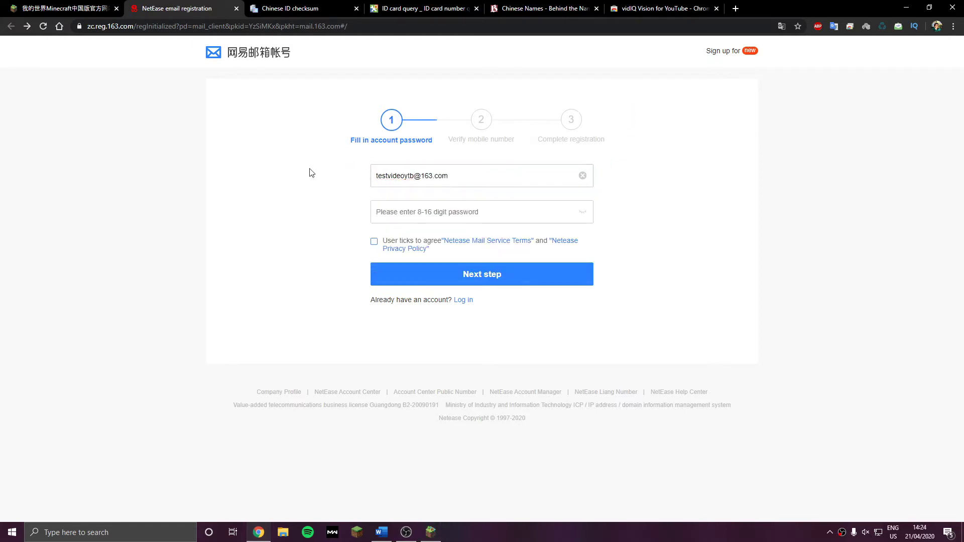
pyautogui.click(428, 213)
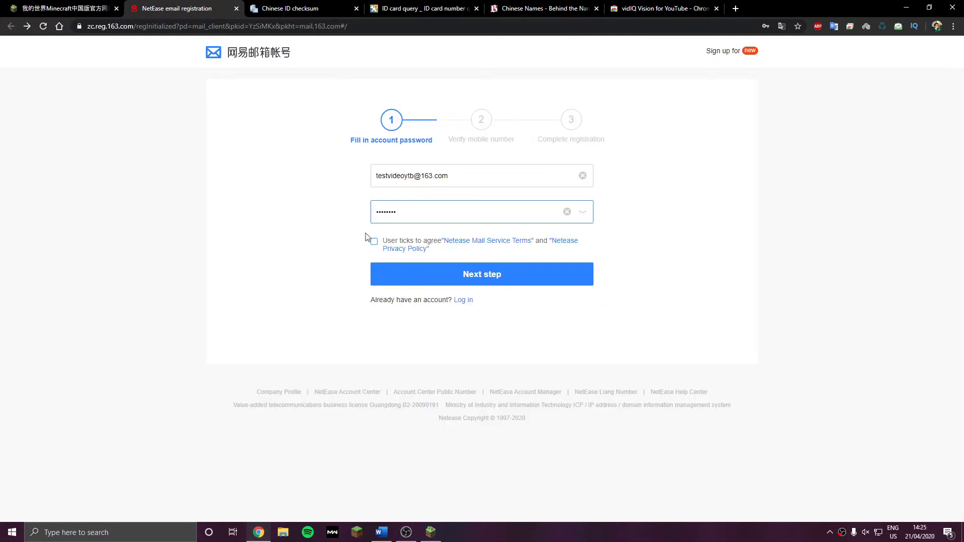
pyautogui.click(374, 242)
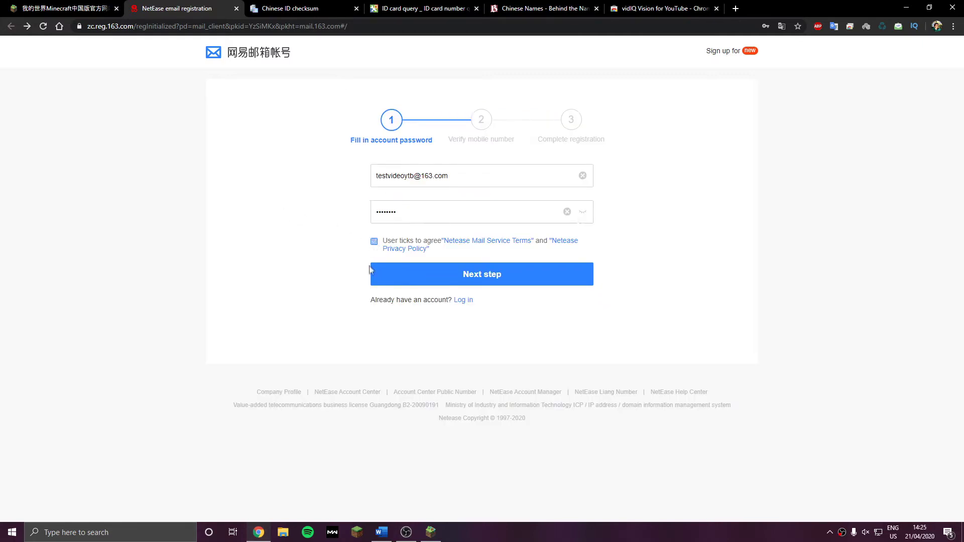
pyautogui.click(419, 278)
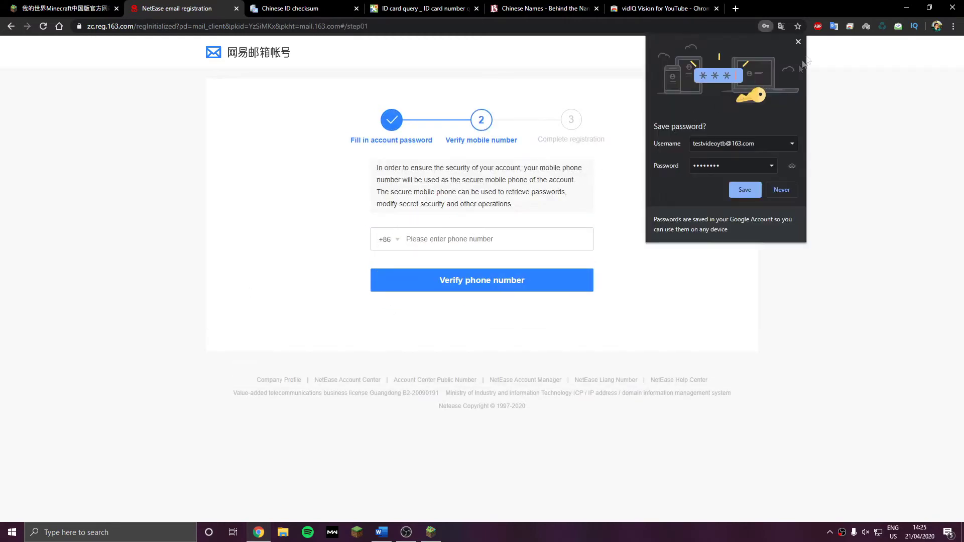
pyautogui.click(797, 42)
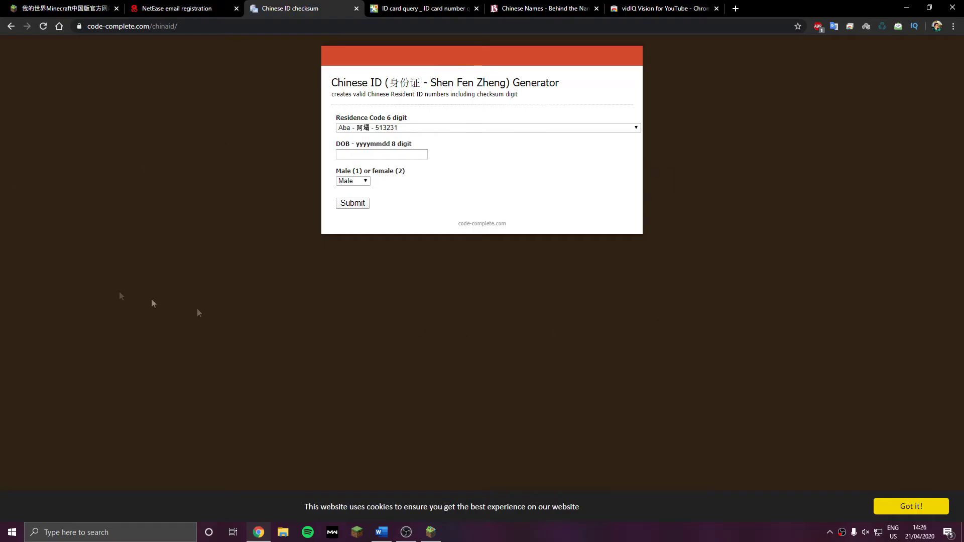
# Generate male IDs for Alashan zuoqi with DOB 19970326 and copy one of them
pyautogui.click(529, 129)
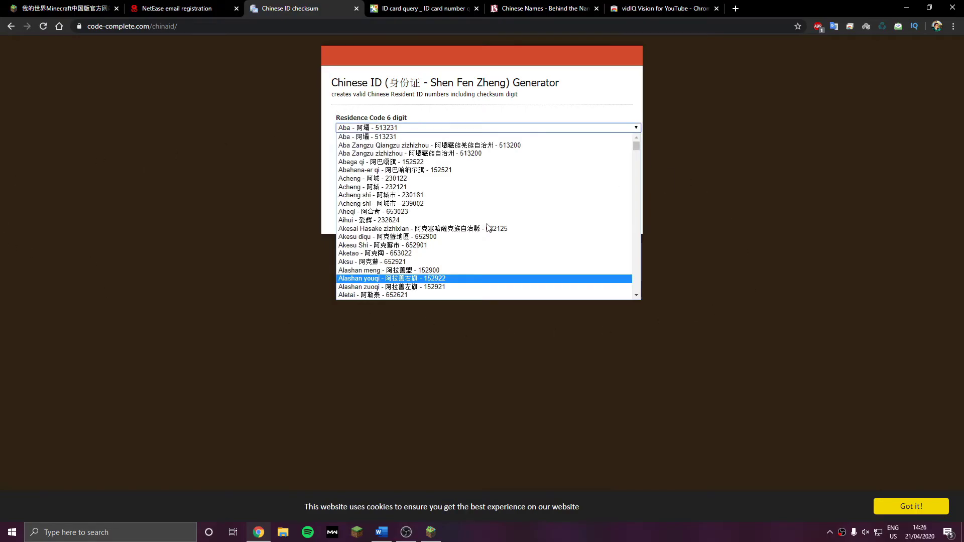
pyautogui.click(457, 279)
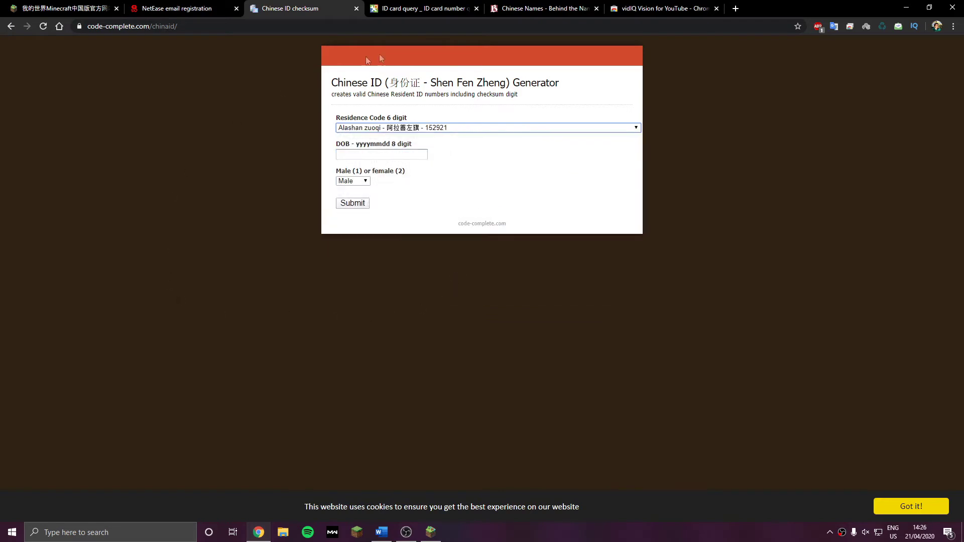
pyautogui.click(396, 156)
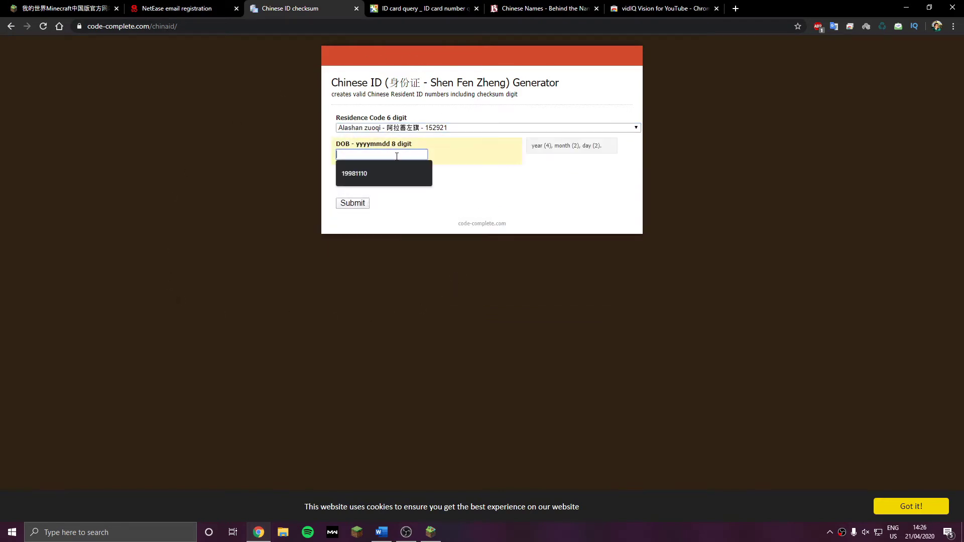
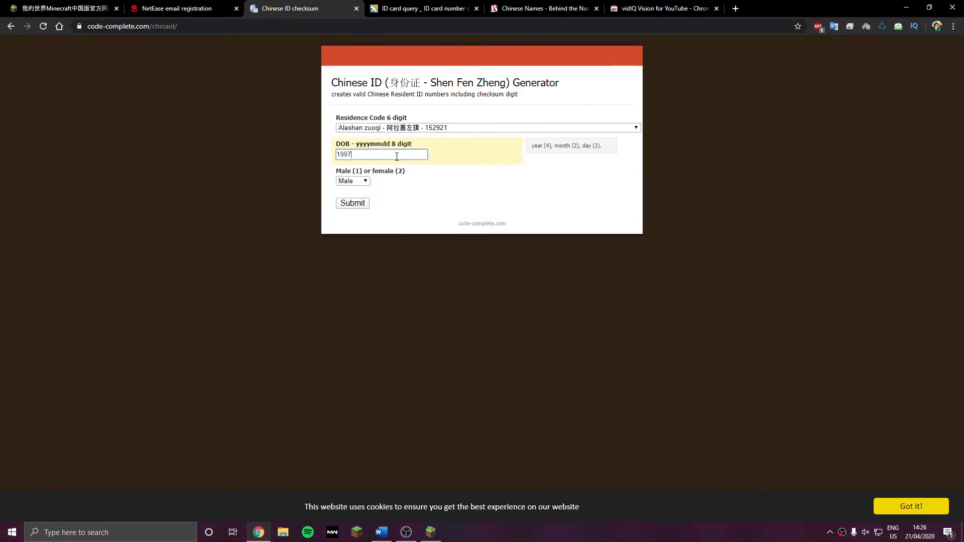
pyautogui.click(353, 186)
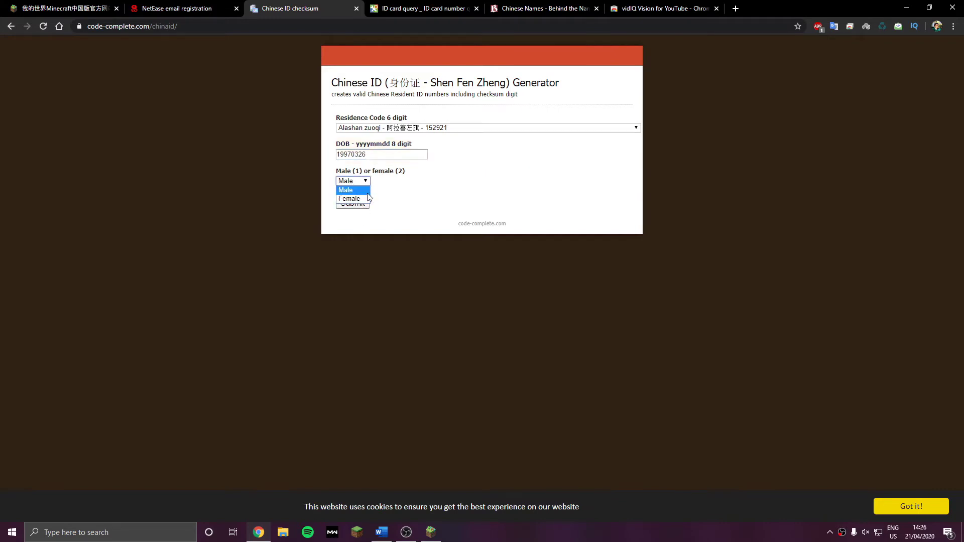
pyautogui.click(359, 191)
pyautogui.click(353, 204)
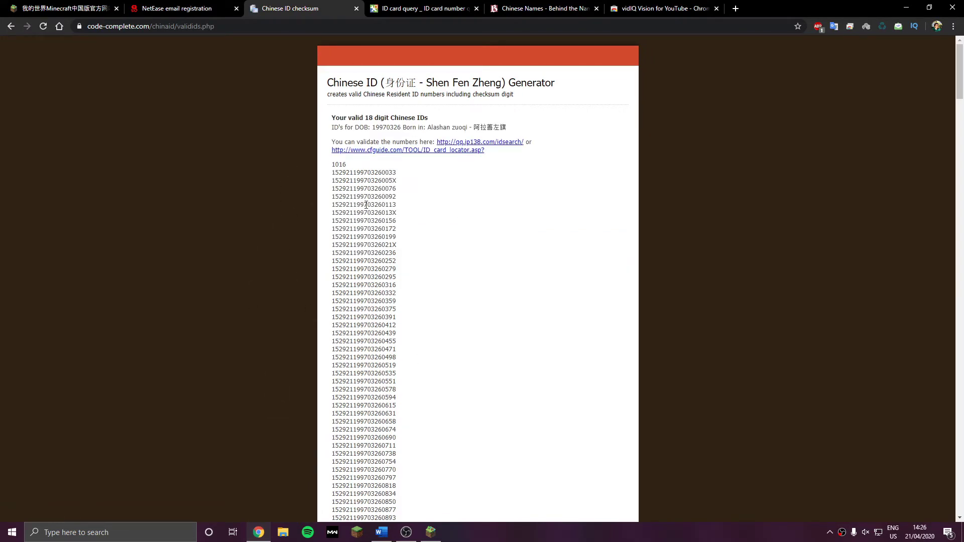
pyautogui.doubleClick(360, 261)
pyautogui.hotkey('ctrl', 'c')
pyautogui.rightClick(359, 261)
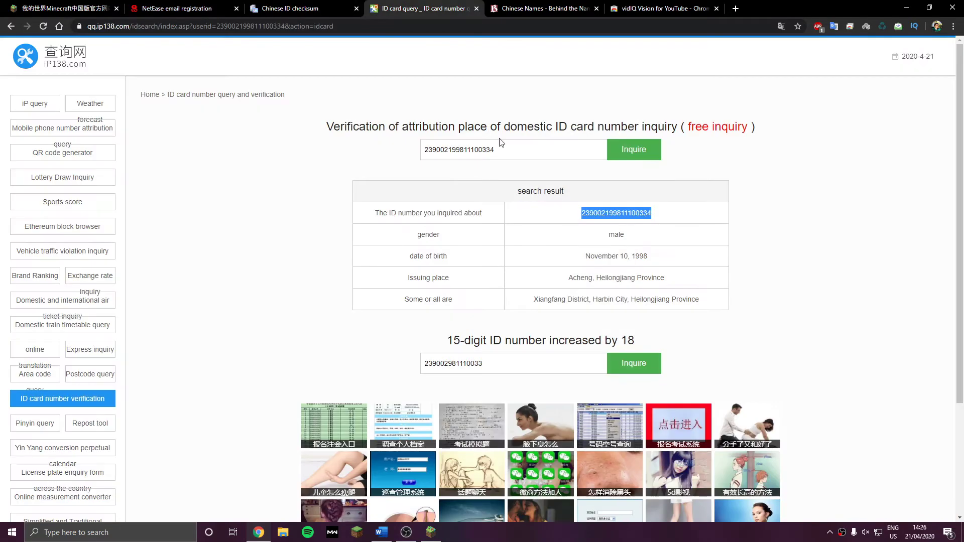
# Replace the old ID in ip138's query box with the copied one and look it up
pyautogui.moveTo(501, 150); pyautogui.dragTo(425, 150)
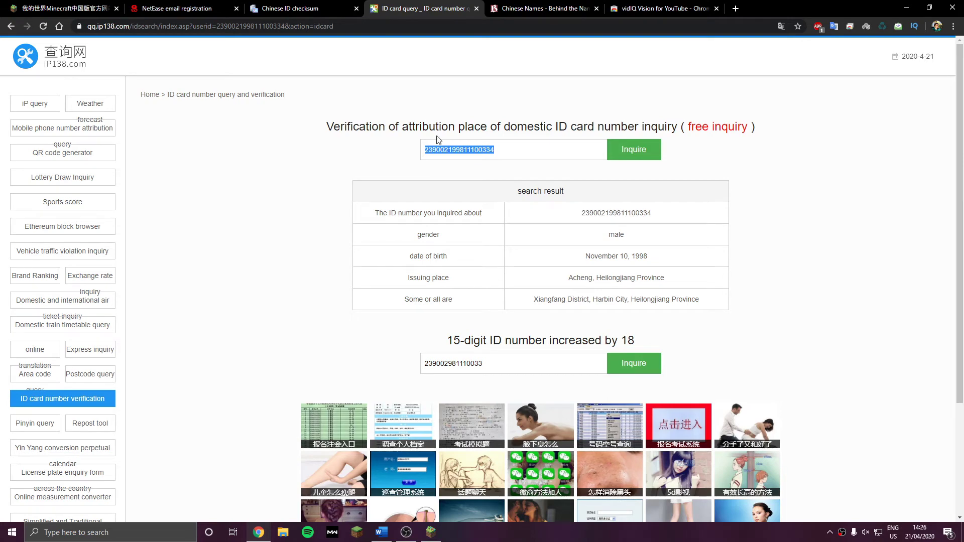
pyautogui.press('BackSpace')
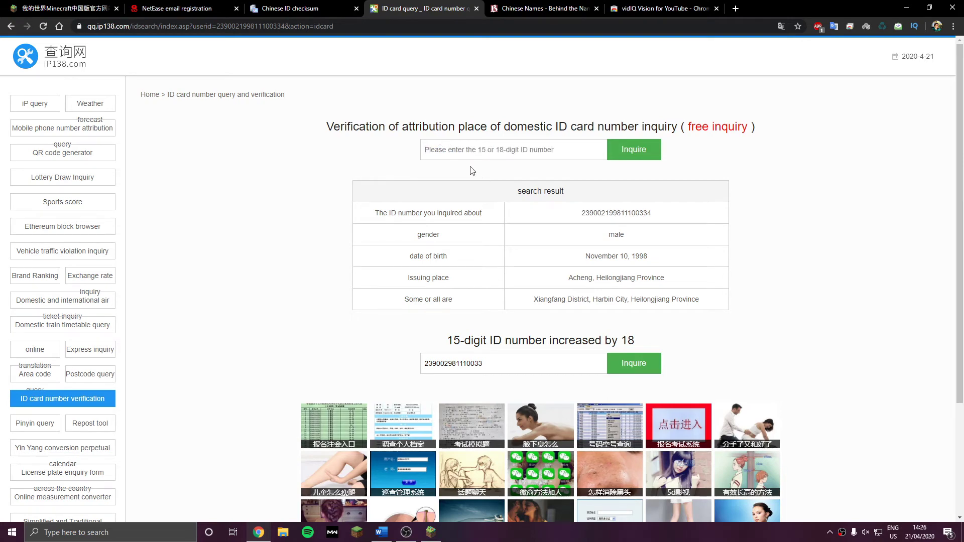
pyautogui.rightClick(453, 151)
pyautogui.click(472, 228)
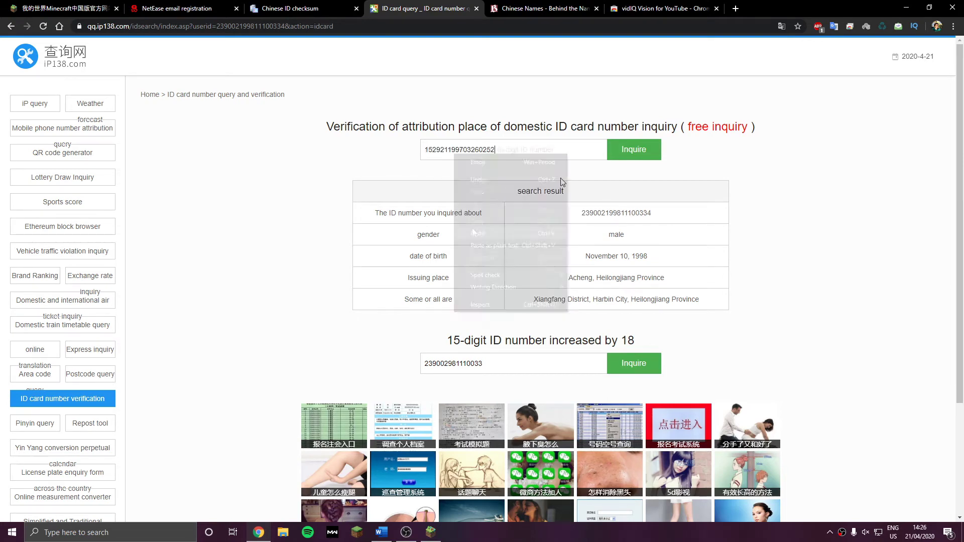
pyautogui.click(641, 155)
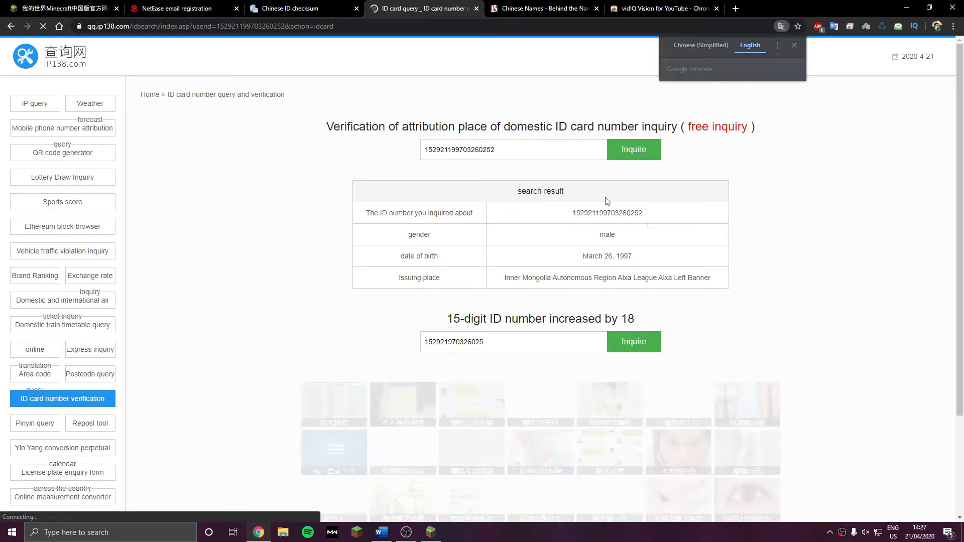
pyautogui.click(437, 536)
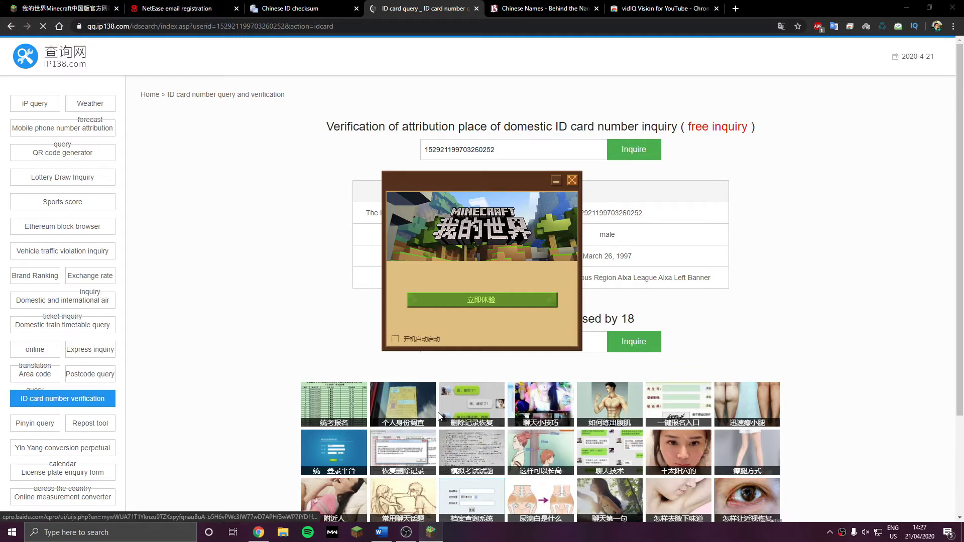
# Enable 开机自动启动, start the launcher with 立即体验, and install the 1.5.31.31051 update
pyautogui.click(396, 338)
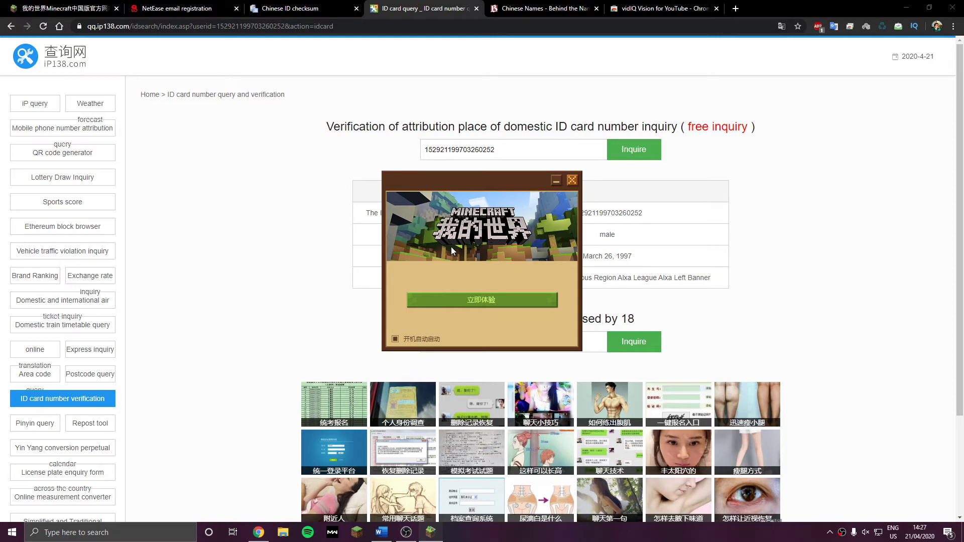
pyautogui.click(452, 299)
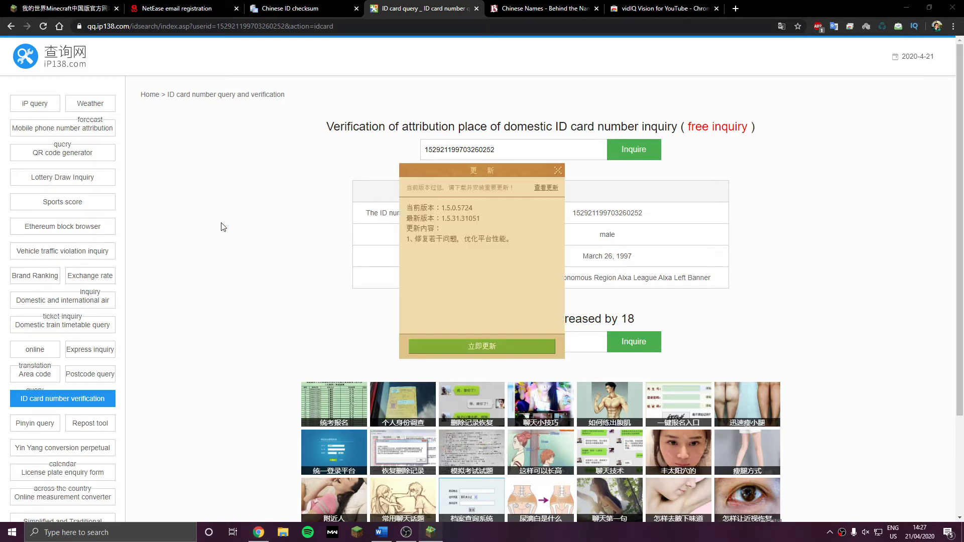
pyautogui.click(431, 344)
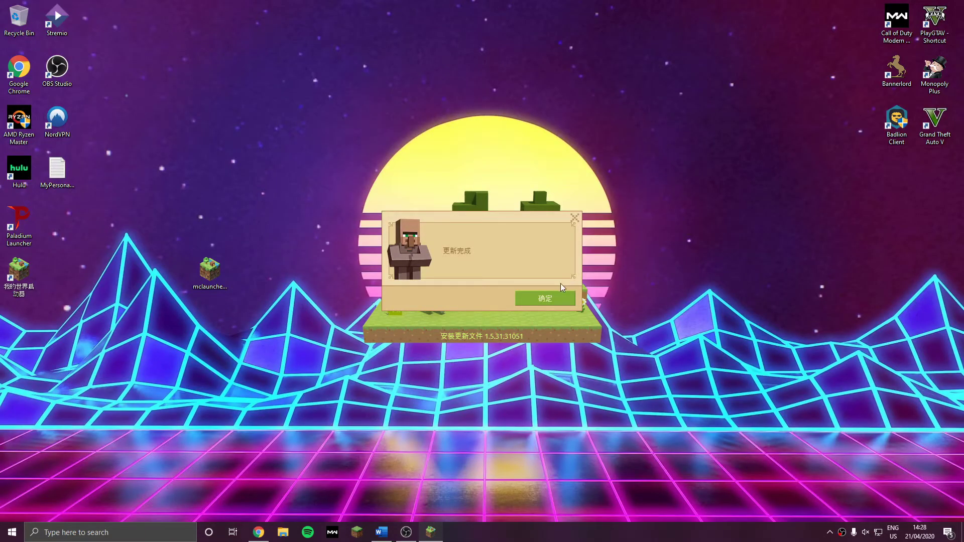
# Log in to the launcher with the new 163.com account address and its password
pyautogui.click(552, 300)
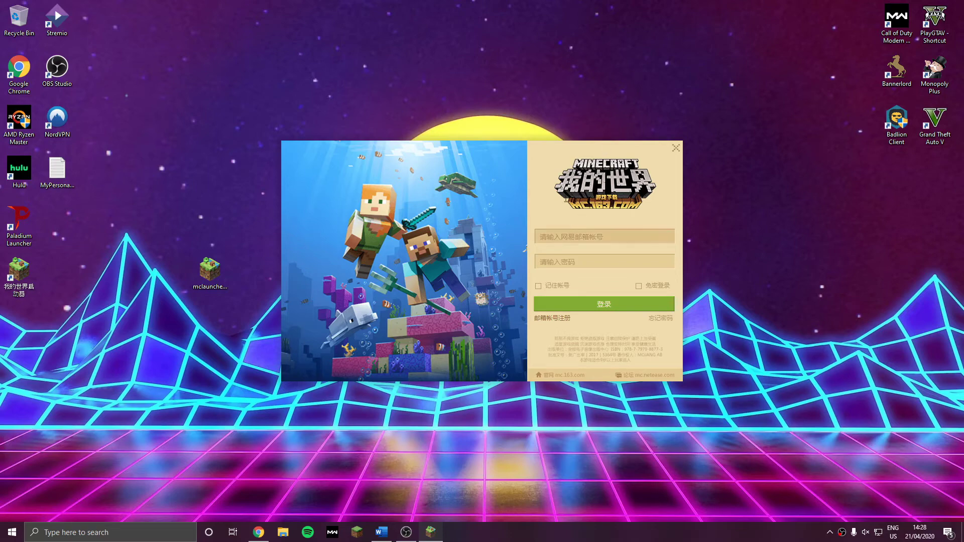
pyautogui.click(259, 532)
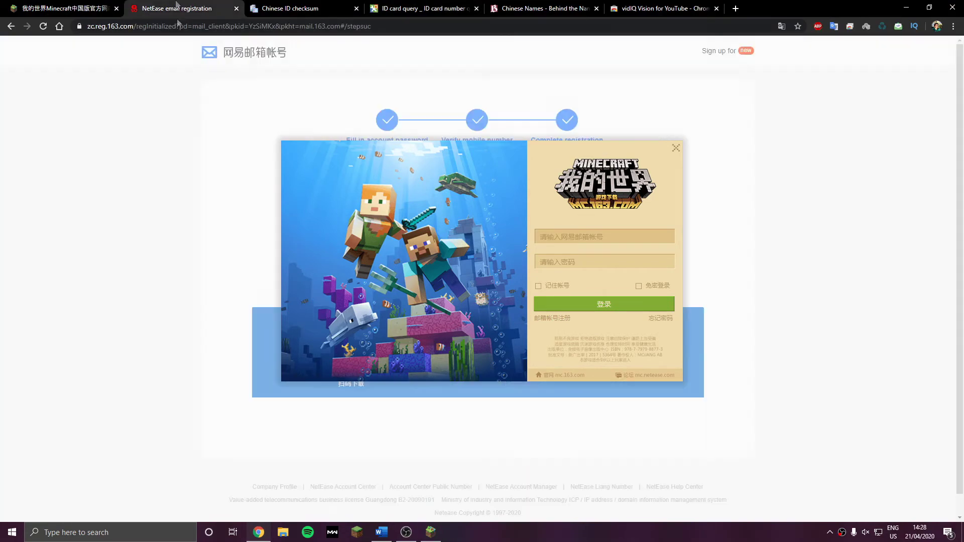
pyautogui.moveTo(385, 149); pyautogui.dragTo(606, 135)
pyautogui.click(774, 227)
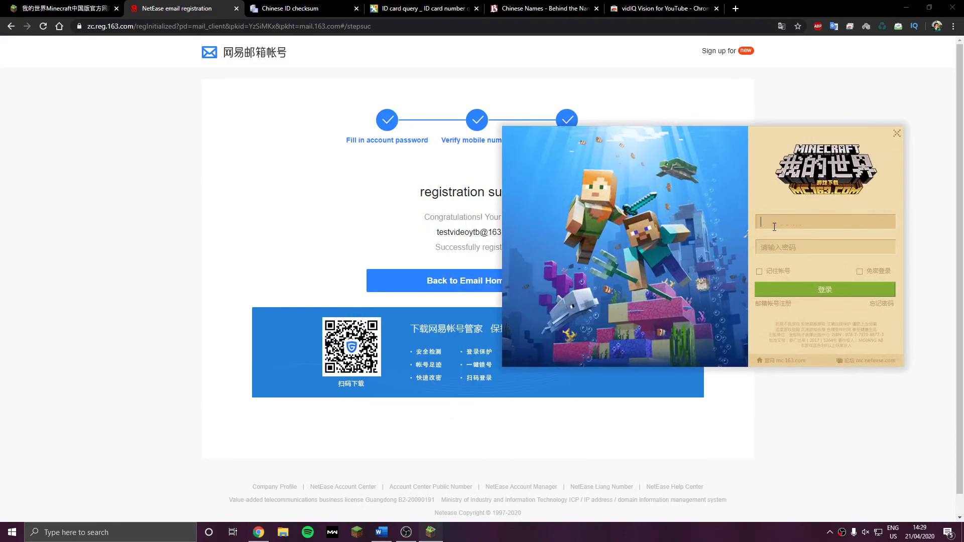
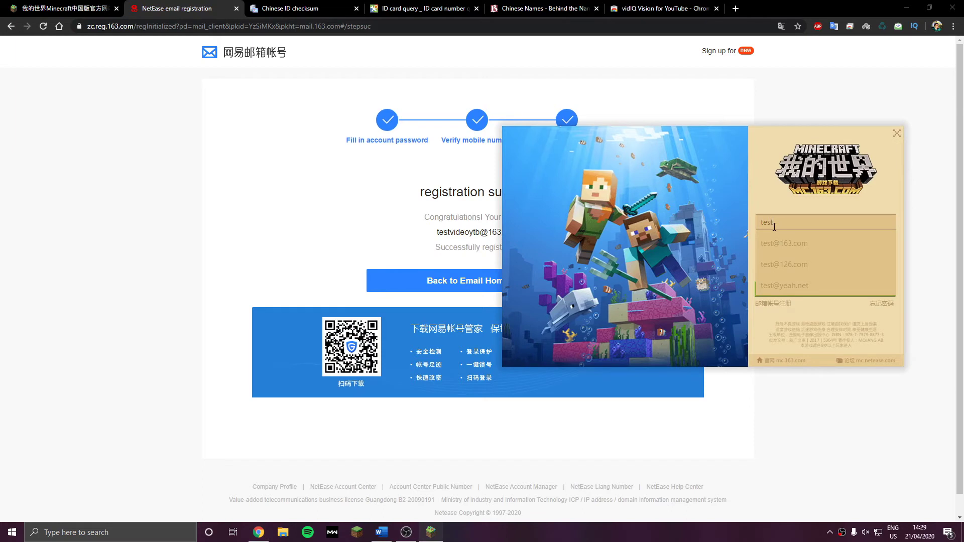
pyautogui.click(776, 243)
pyautogui.write('•••')
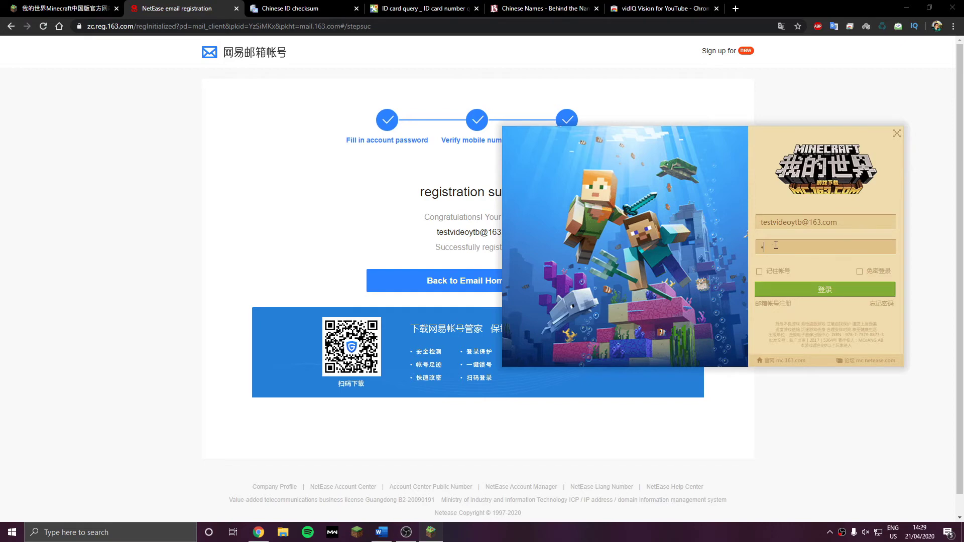
pyautogui.write('••••••')
pyautogui.click(819, 291)
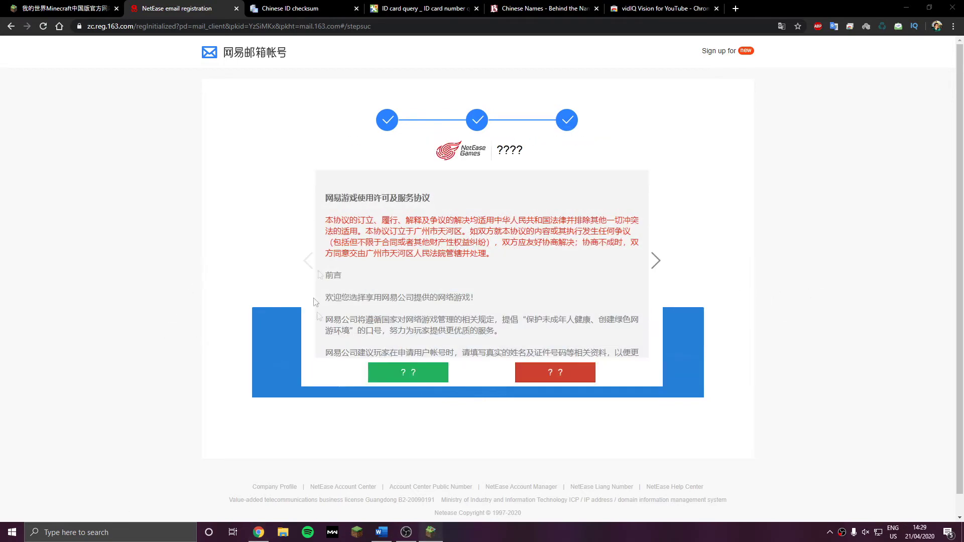
# Accept the NetEase Games user agreement in the launcher
pyautogui.click(402, 374)
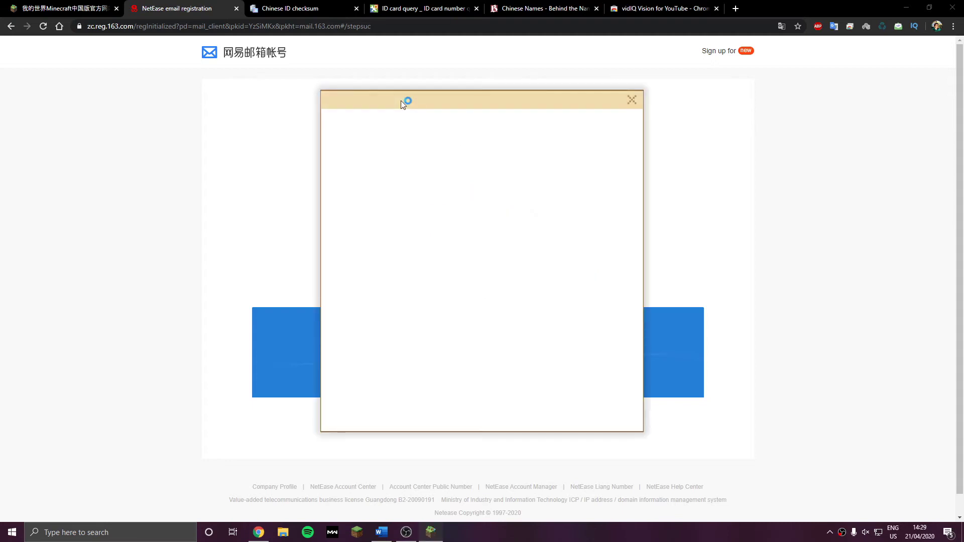
# Copy the character from Behind the Name's BAI entry into the 姓名 field
pyautogui.moveTo(400, 100); pyautogui.dragTo(431, 98)
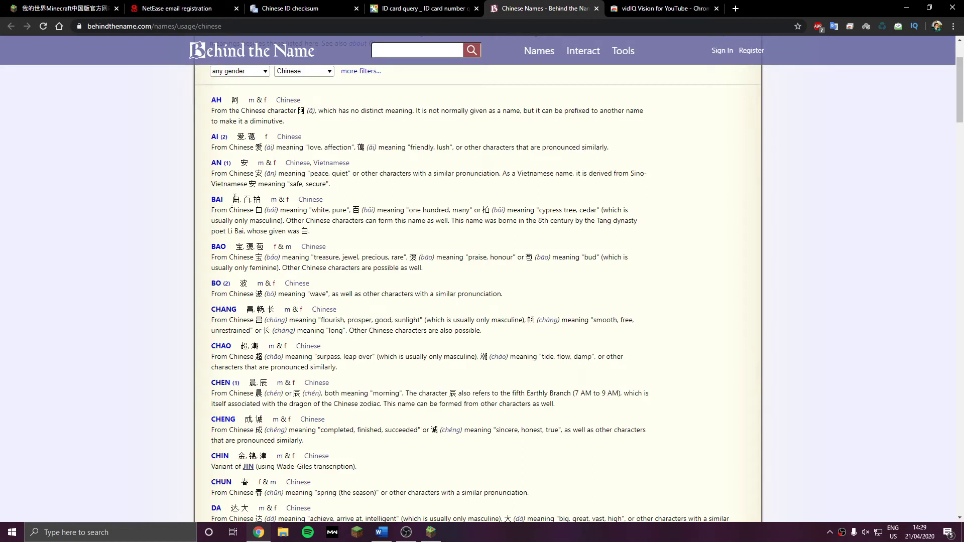
pyautogui.doubleClick(236, 199)
pyautogui.rightClick(235, 199)
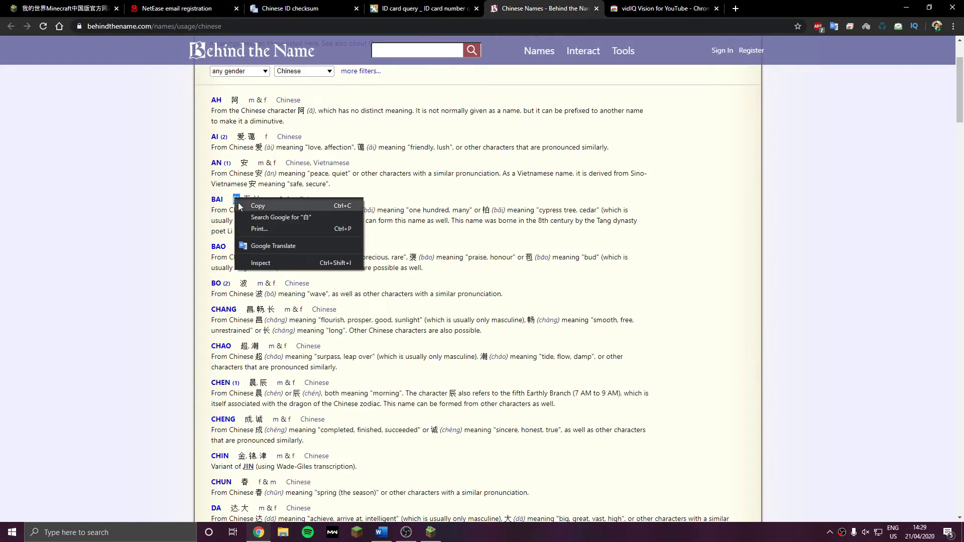
pyautogui.click(251, 205)
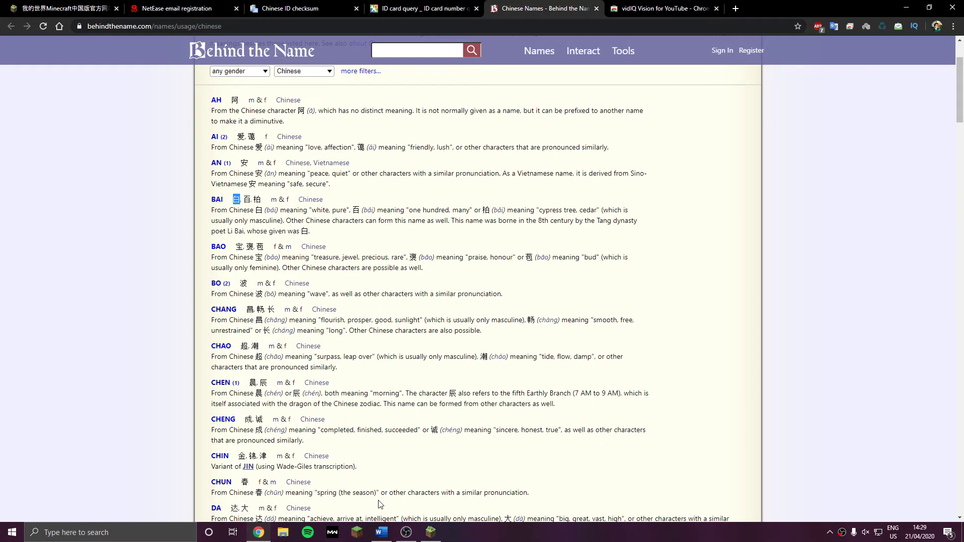
pyautogui.rightClick(452, 225)
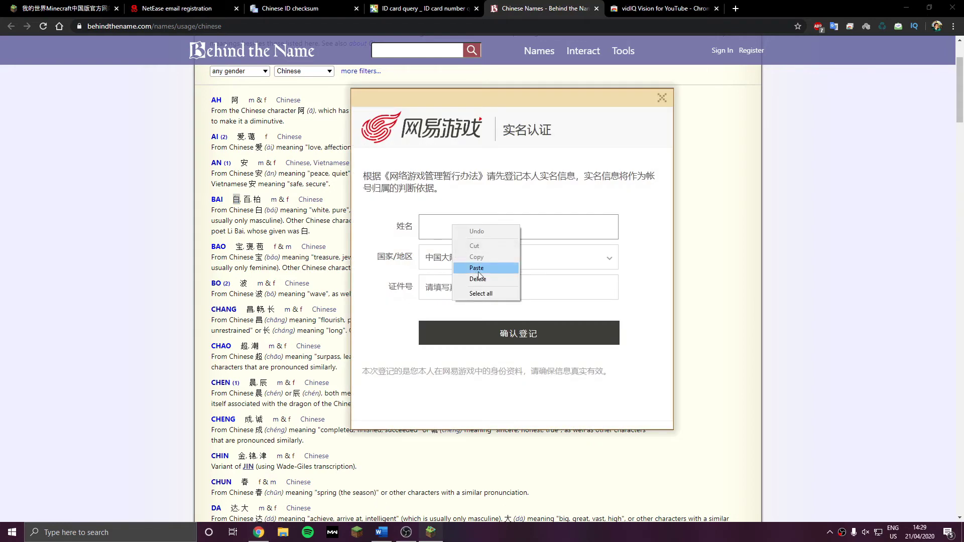
# Copy the character from Behind the Name's CHENG entry
pyautogui.moveTo(256, 419); pyautogui.dragTo(251, 415)
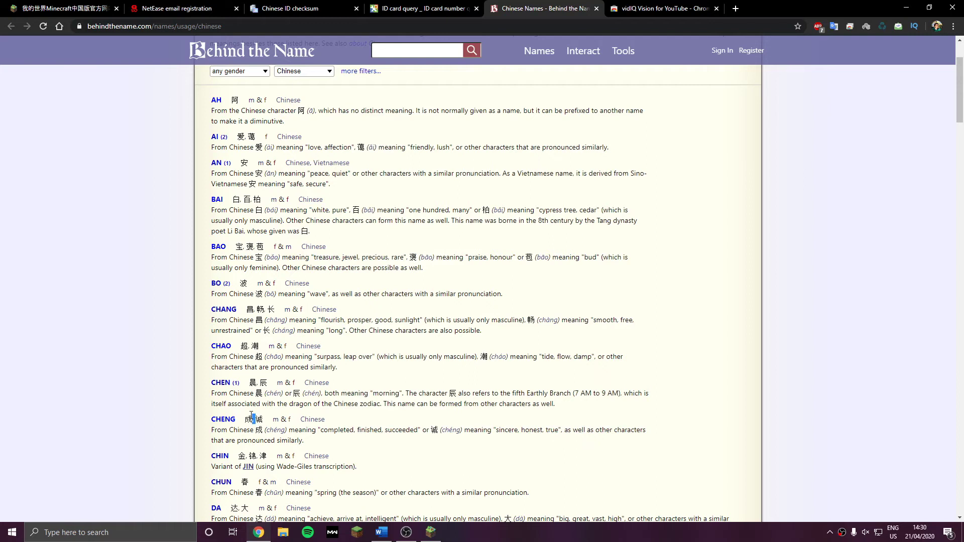
pyautogui.click(248, 416)
pyautogui.doubleClick(258, 417)
pyautogui.doubleClick(259, 418)
pyautogui.tripleClick(261, 419)
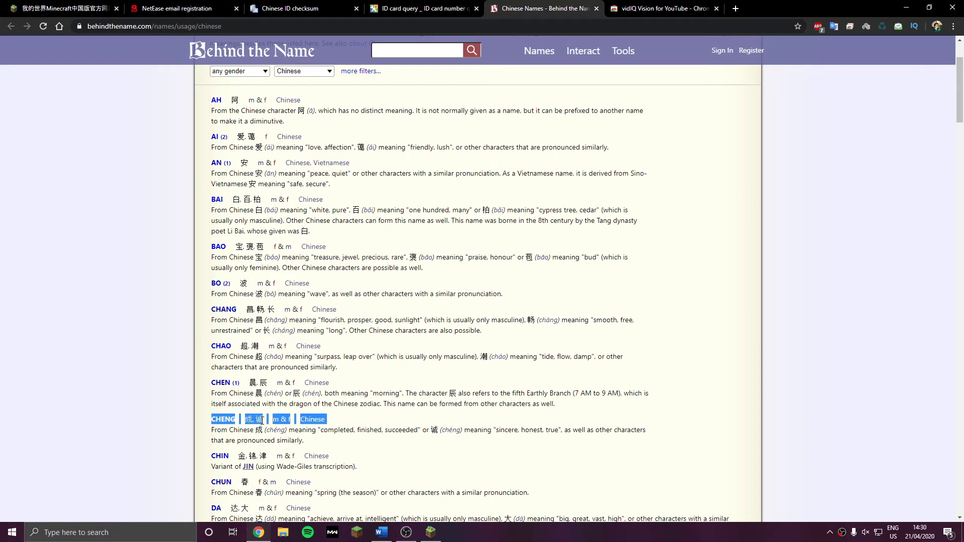
pyautogui.click(254, 413)
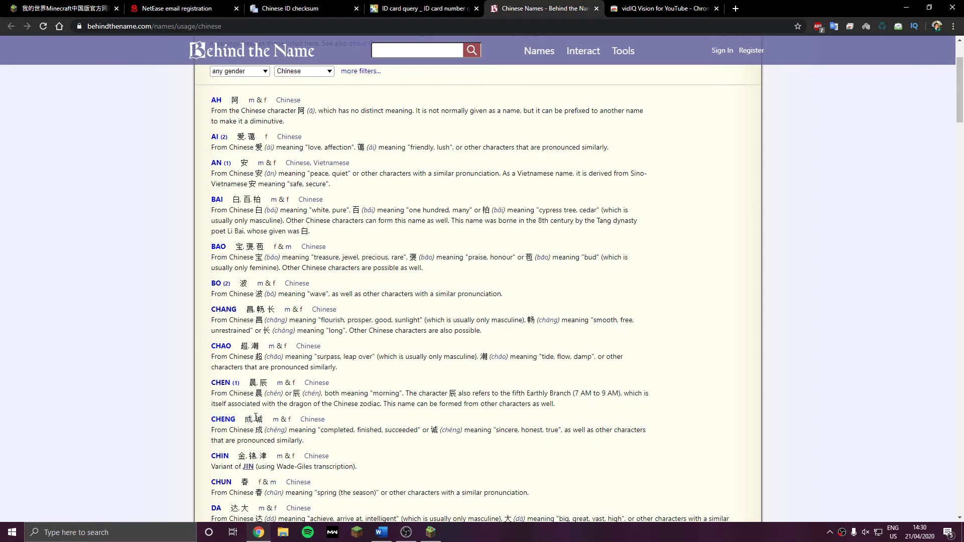
pyautogui.doubleClick(258, 419)
pyautogui.rightClick(258, 418)
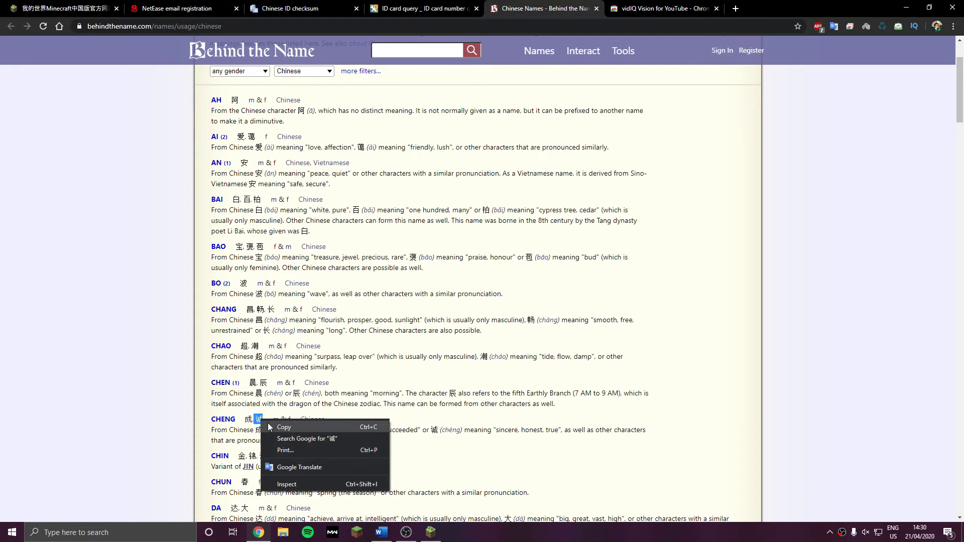
pyautogui.click(296, 430)
# Paste the second character into 姓名 and remove the space between the two characters
pyautogui.hotkey('alt', 'Tab')
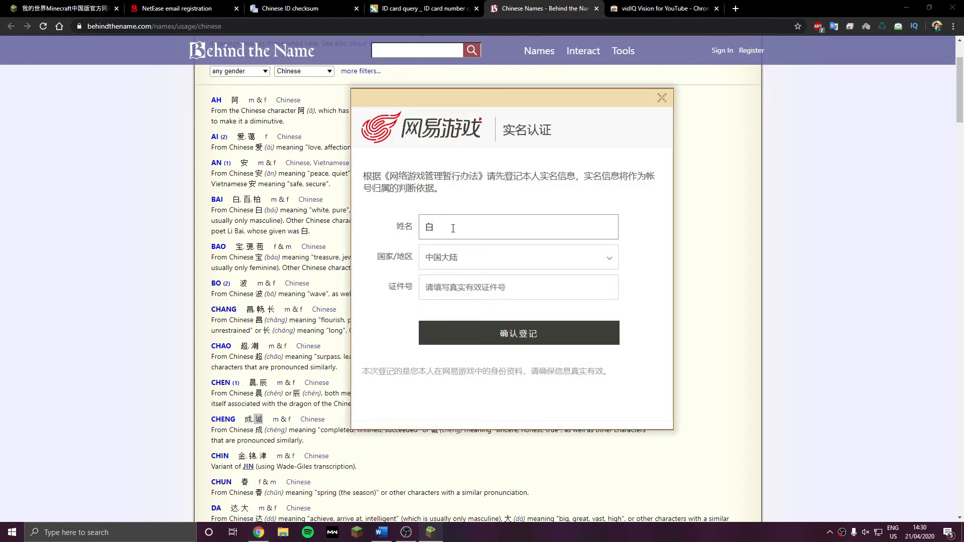
pyautogui.rightClick(455, 231)
pyautogui.click(474, 272)
pyautogui.press('Left')
pyautogui.press('BackSpace')
# Set 国家/地区 to 香港特别行政区 (Hong Kong SAR) and move on to the ID field
pyautogui.click(450, 259)
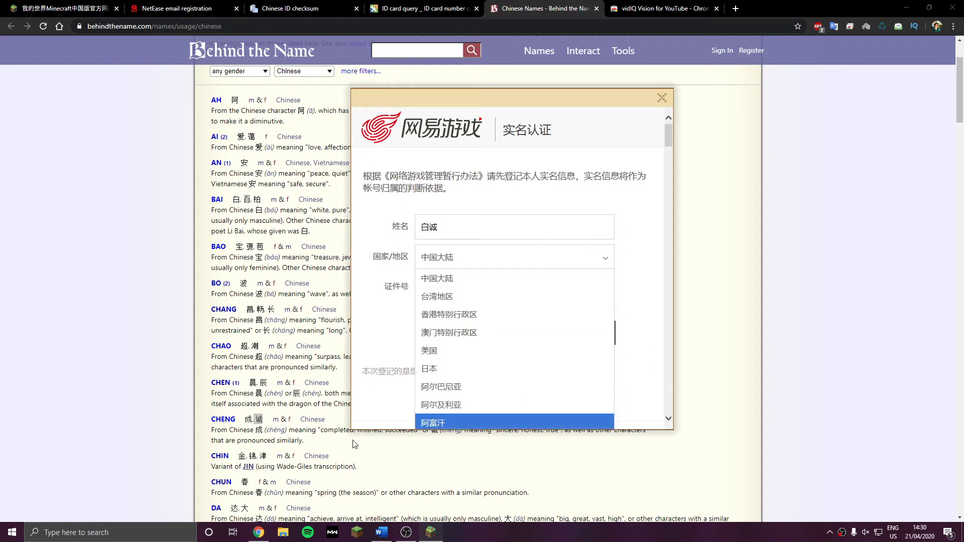
pyautogui.press('Escape')
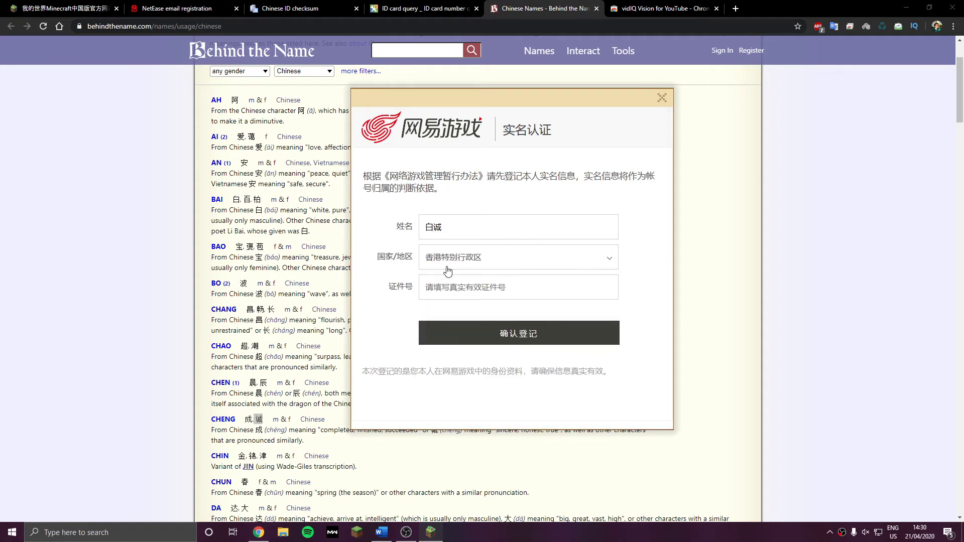
pyautogui.click(502, 287)
pyautogui.hotkey('alt', 'Tab')
pyautogui.hotkey('ctrl', 'shift', 'Tab')
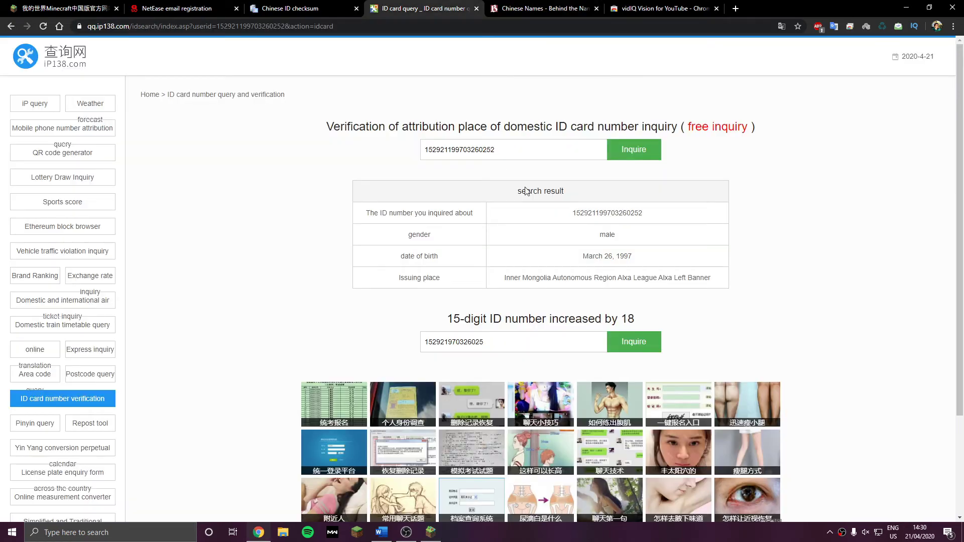
# Paste the verified ID number from ip138 into 证件号 and confirm 确认登记 twice
pyautogui.doubleClick(603, 213)
pyautogui.rightClick(598, 211)
pyautogui.click(610, 218)
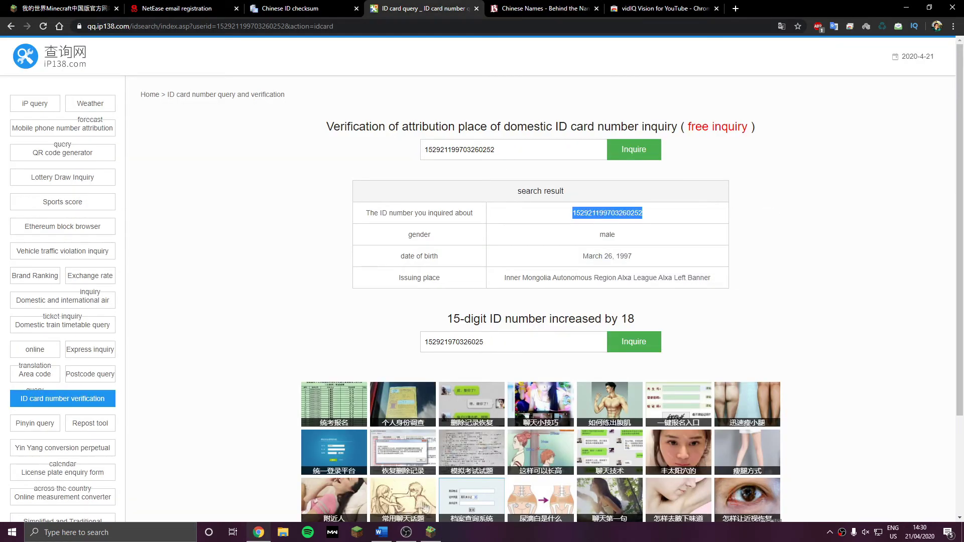
pyautogui.click(430, 532)
pyautogui.rightClick(423, 279)
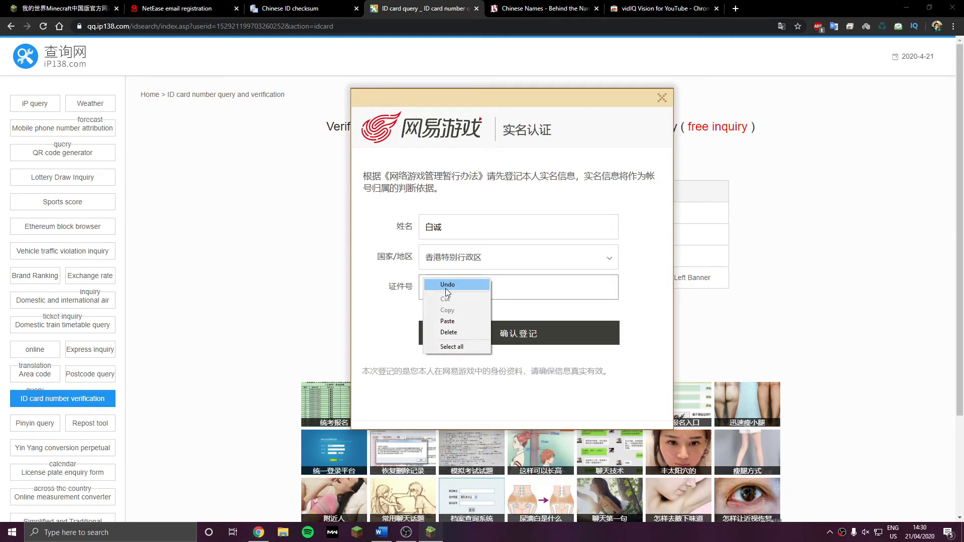
pyautogui.click(447, 320)
pyautogui.click(490, 343)
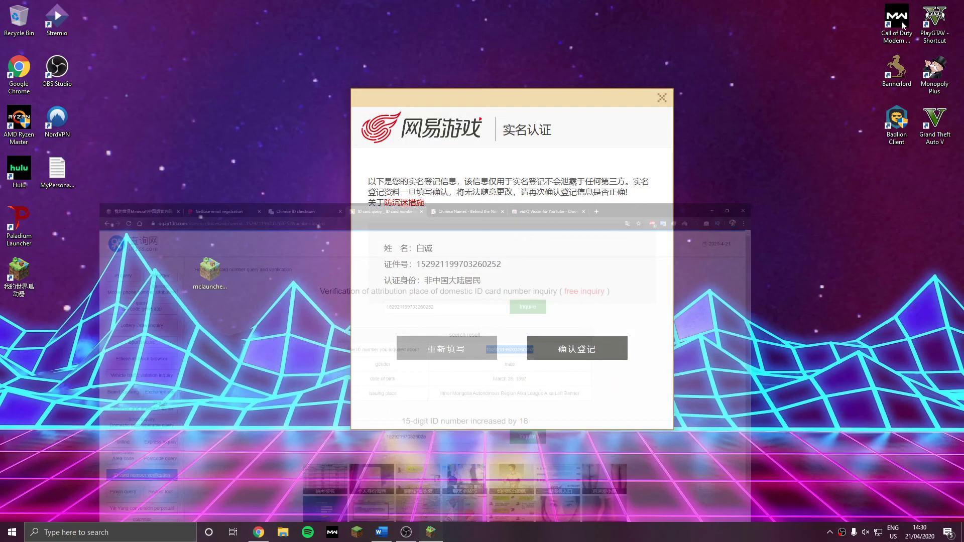
pyautogui.click(598, 360)
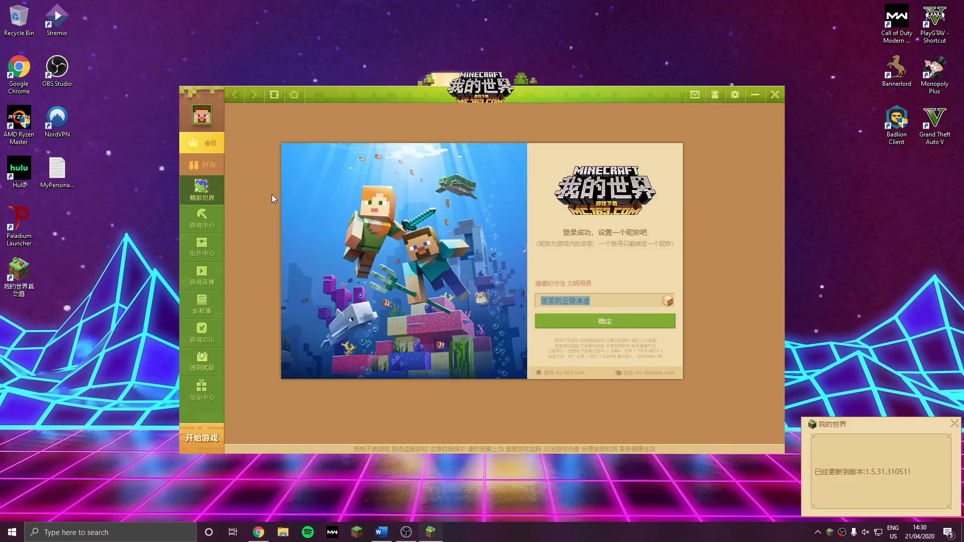
# Replace the default launcher nickname with 'ThisVideo' and confirm it
pyautogui.write('This')
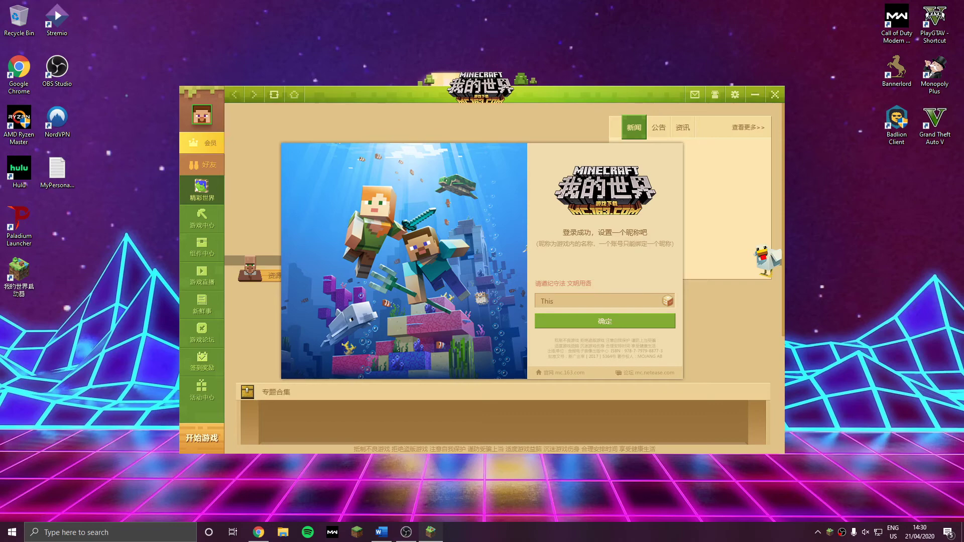
pyautogui.write('Video')
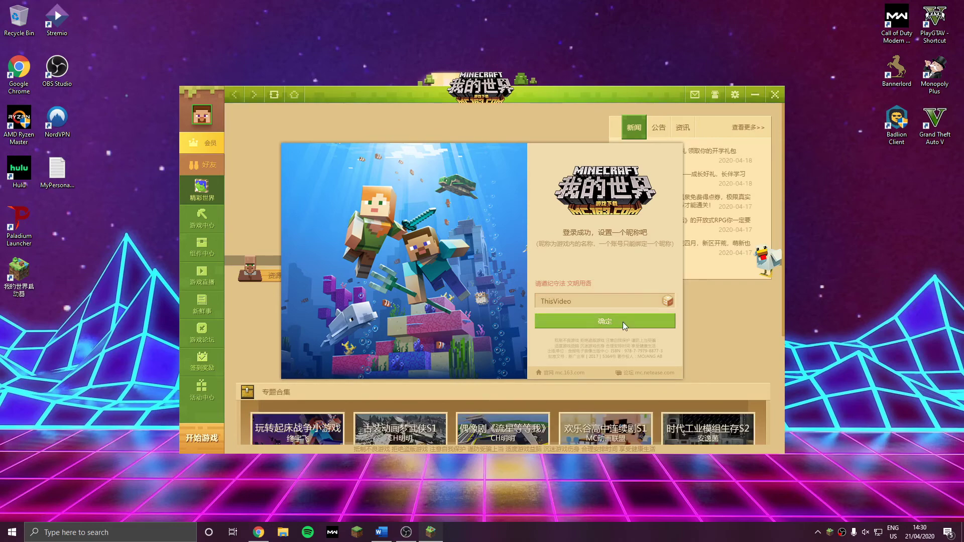
pyautogui.click(624, 324)
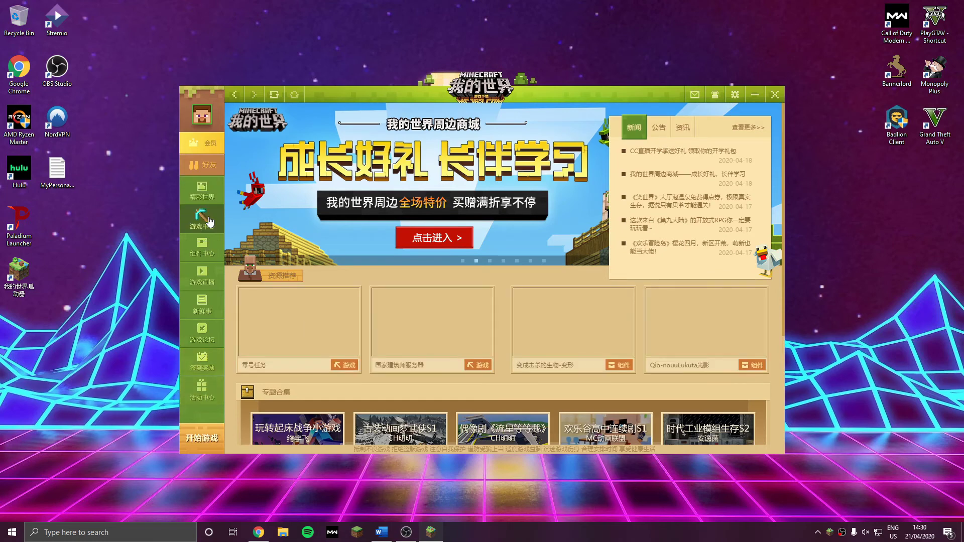
# Go from the game centre to Hypixel's page in the weekly downloads and start downloading it
pyautogui.click(209, 223)
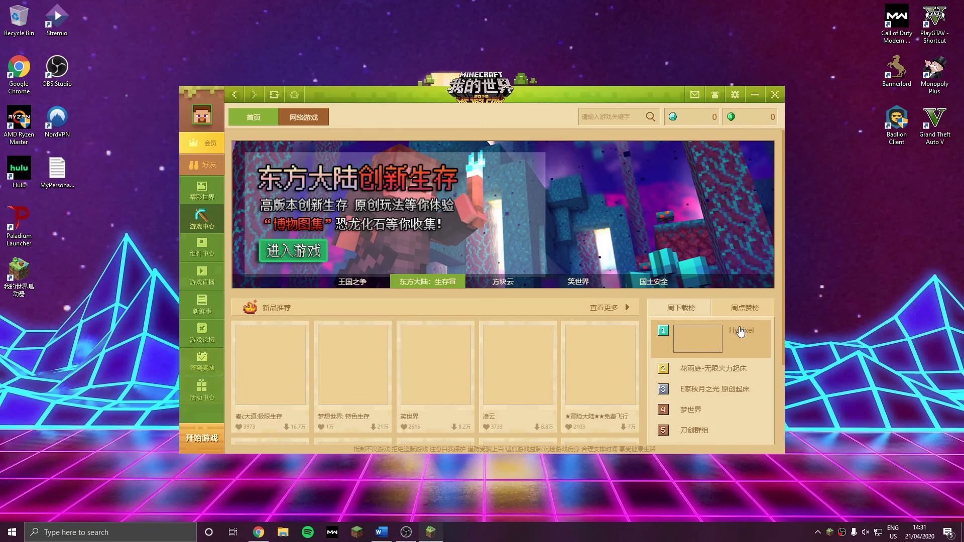
pyautogui.click(698, 350)
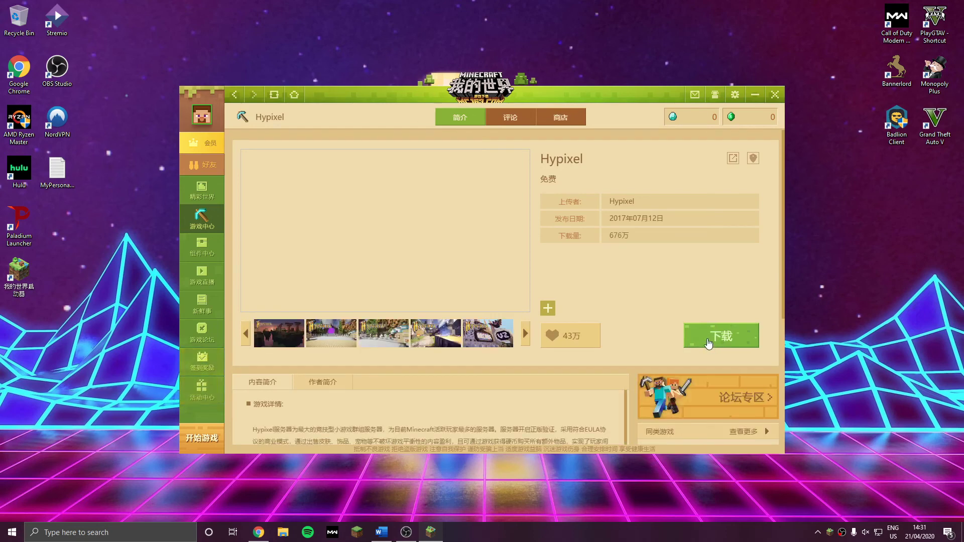
pyautogui.click(708, 343)
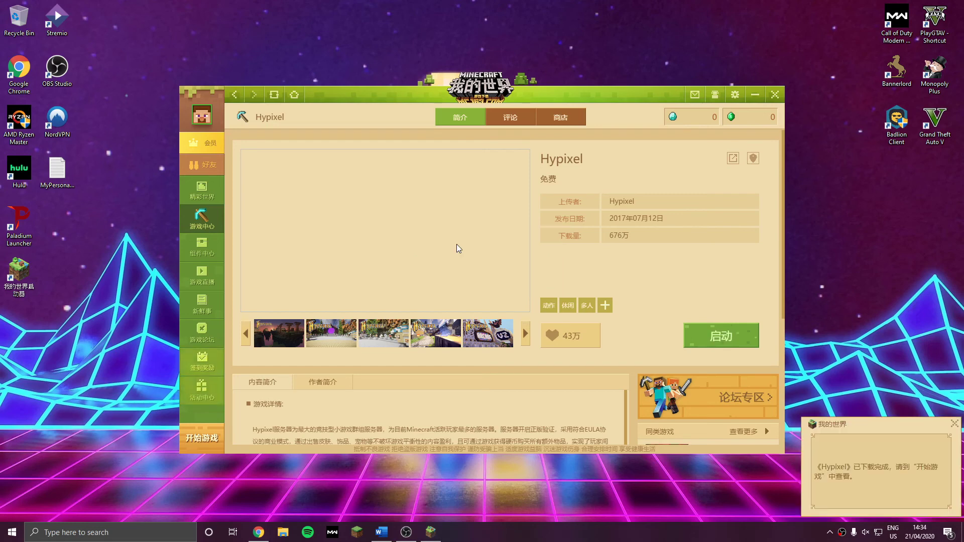
# Dismiss the download notice, launch Hypixel with a newly created character, and enter the game
pyautogui.click(953, 424)
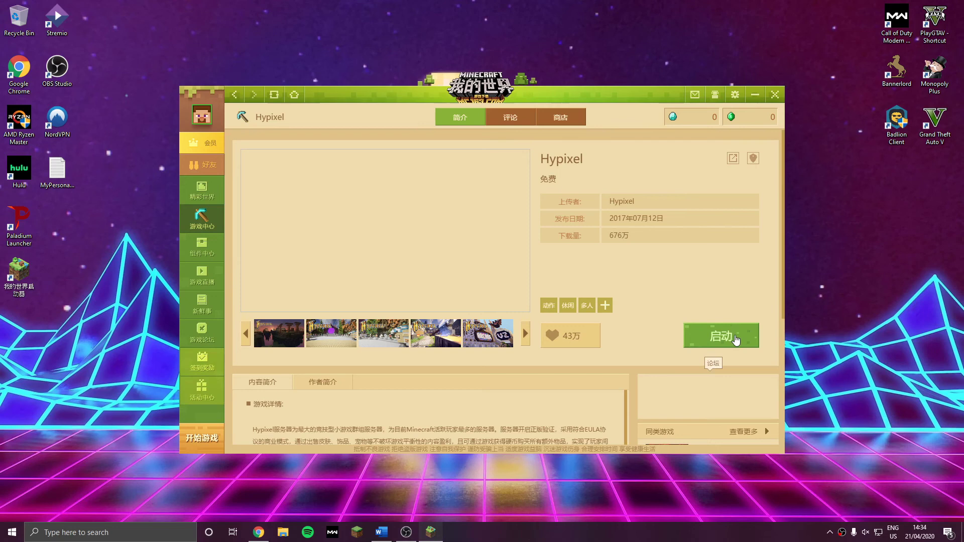
pyautogui.click(736, 340)
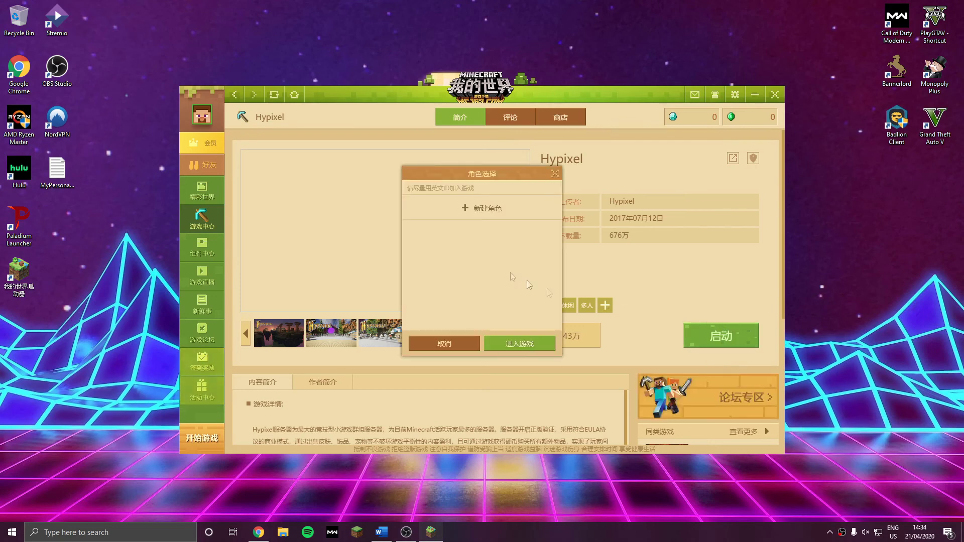
pyautogui.click(454, 219)
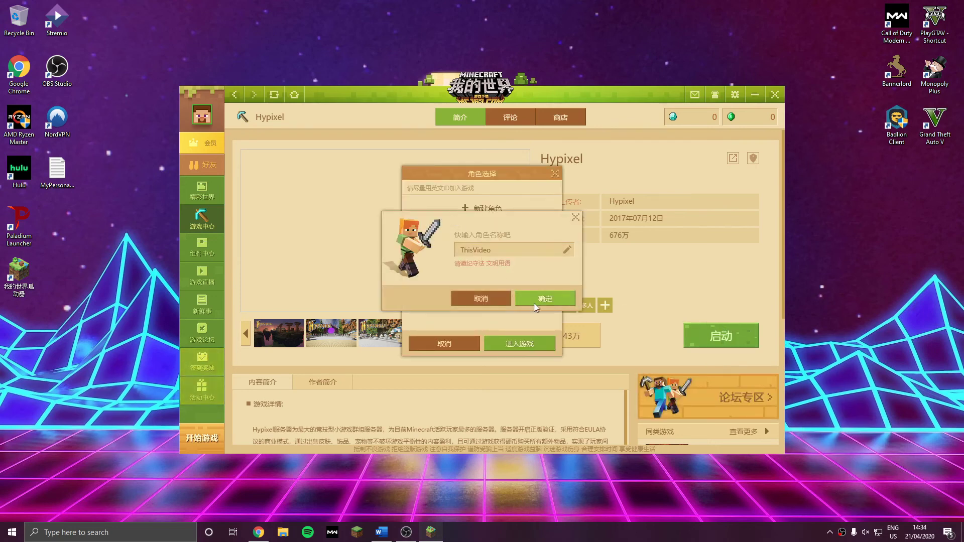
pyautogui.click(538, 299)
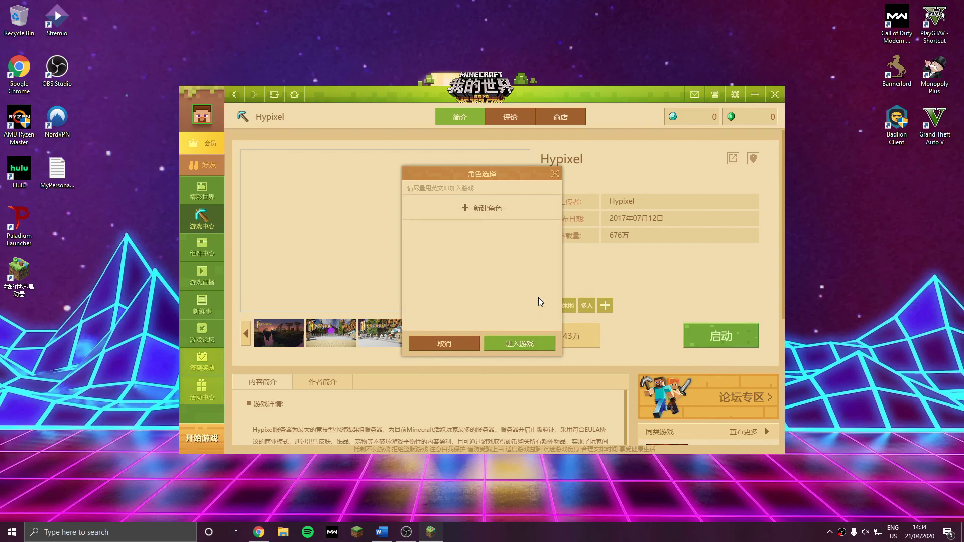
pyautogui.click(527, 346)
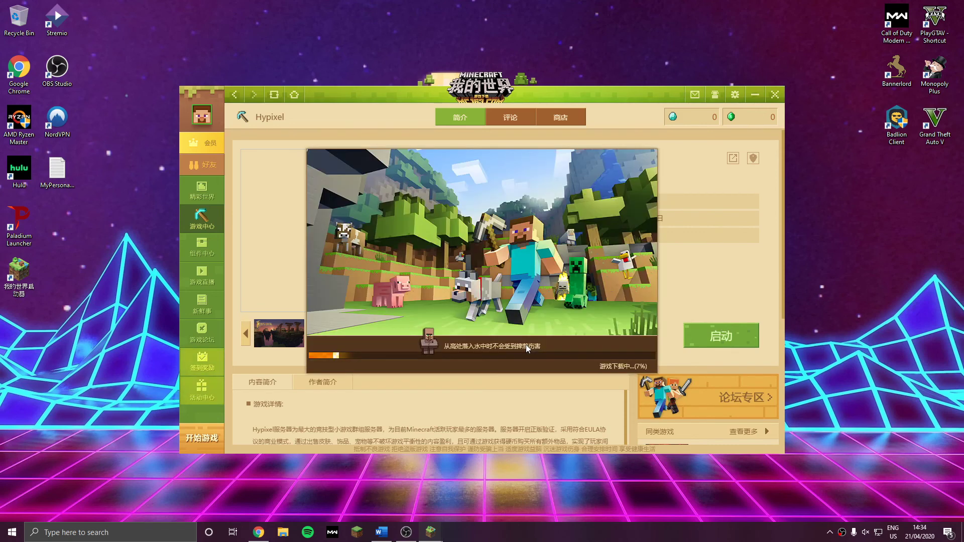